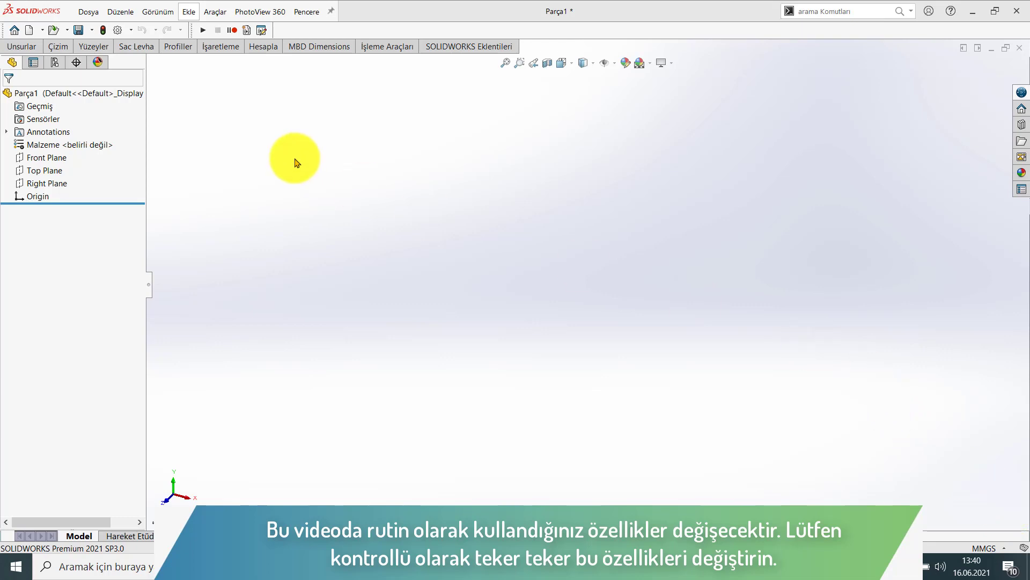
# Step: Disable the FeatureWorks and PhotoView 360 add-ins, including PhotoView 360 loading at startup
pyautogui.click(131, 31)
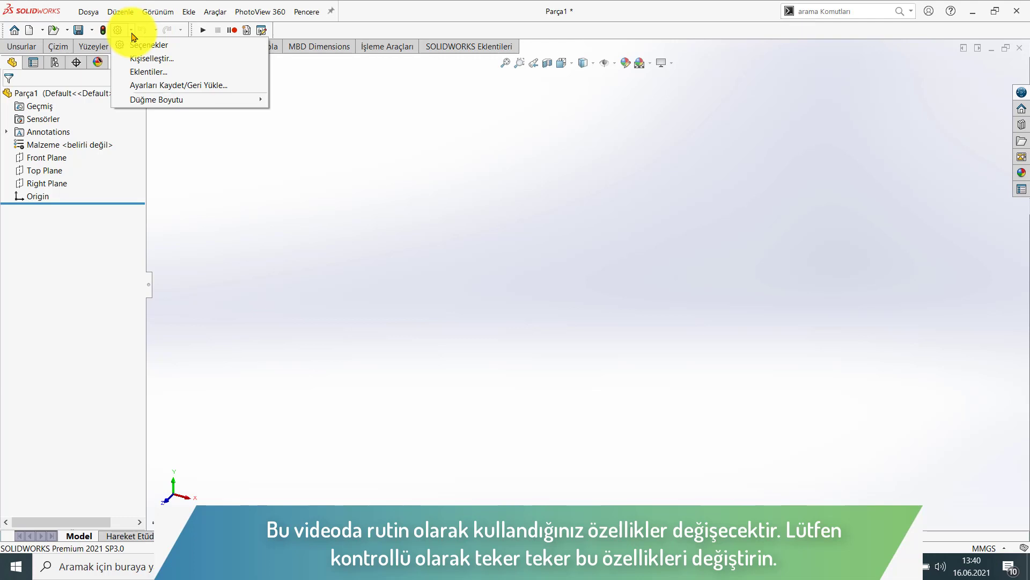
pyautogui.click(153, 75)
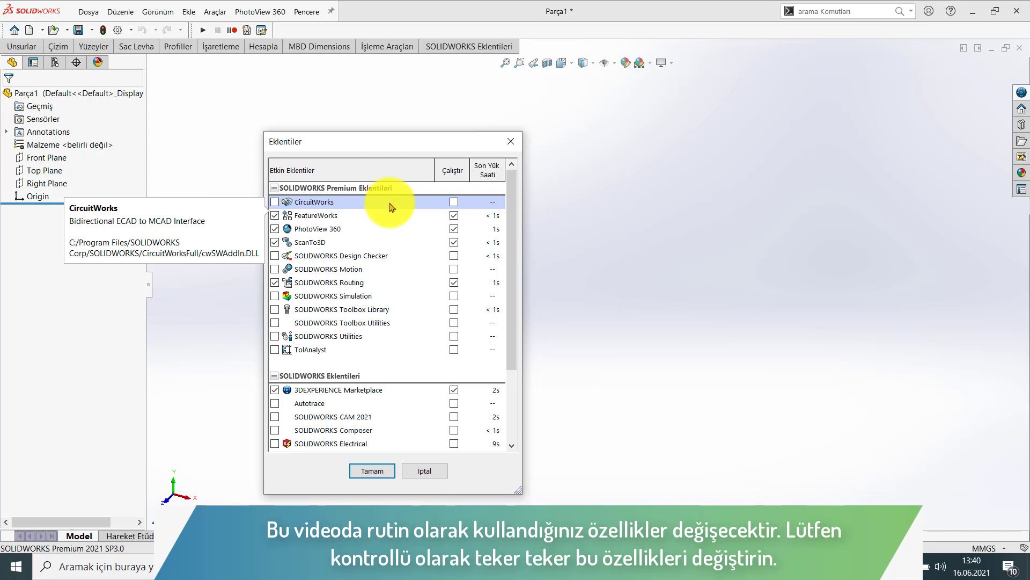
pyautogui.click(275, 215)
pyautogui.click(275, 229)
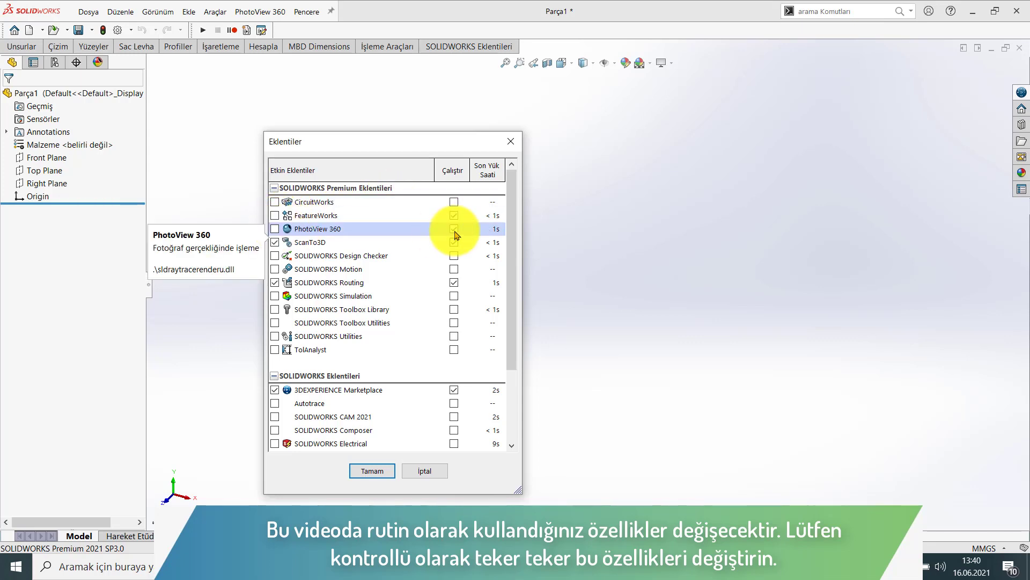
pyautogui.click(454, 216)
pyautogui.click(373, 470)
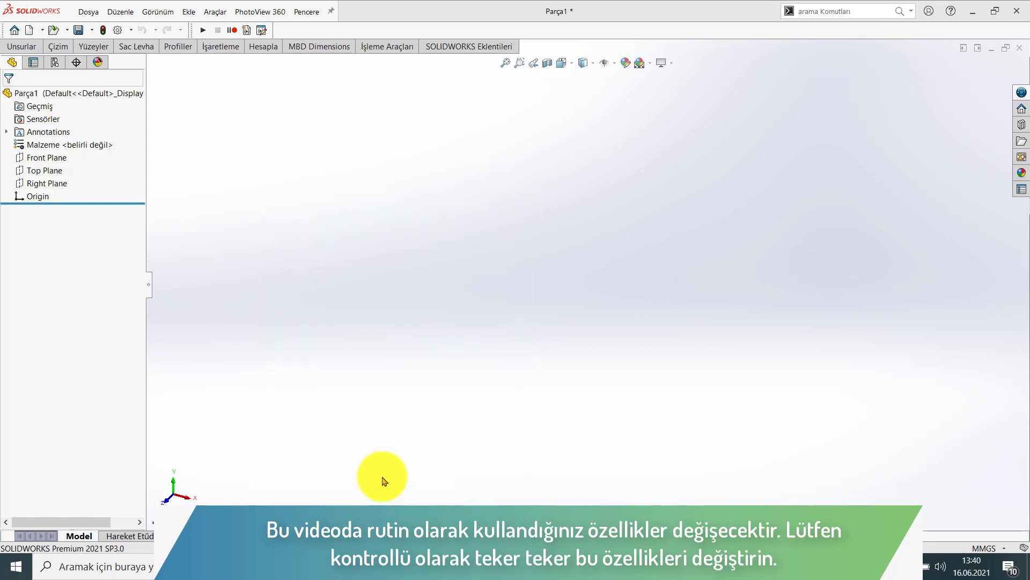
# Step: In General system options, turn off Windows Explorer thumbnails and enable the freeze bar
pyautogui.click(118, 31)
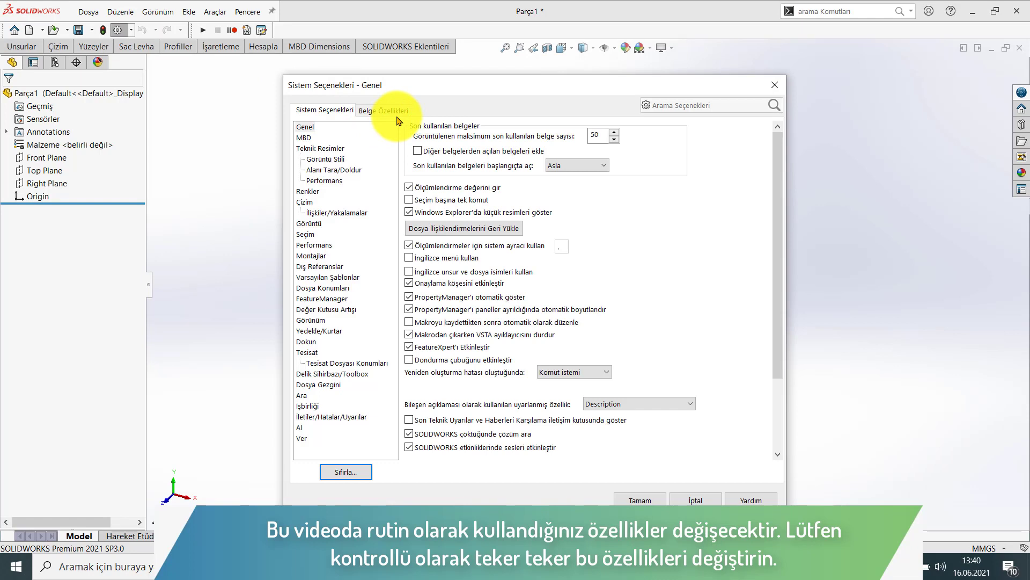
pyautogui.click(306, 128)
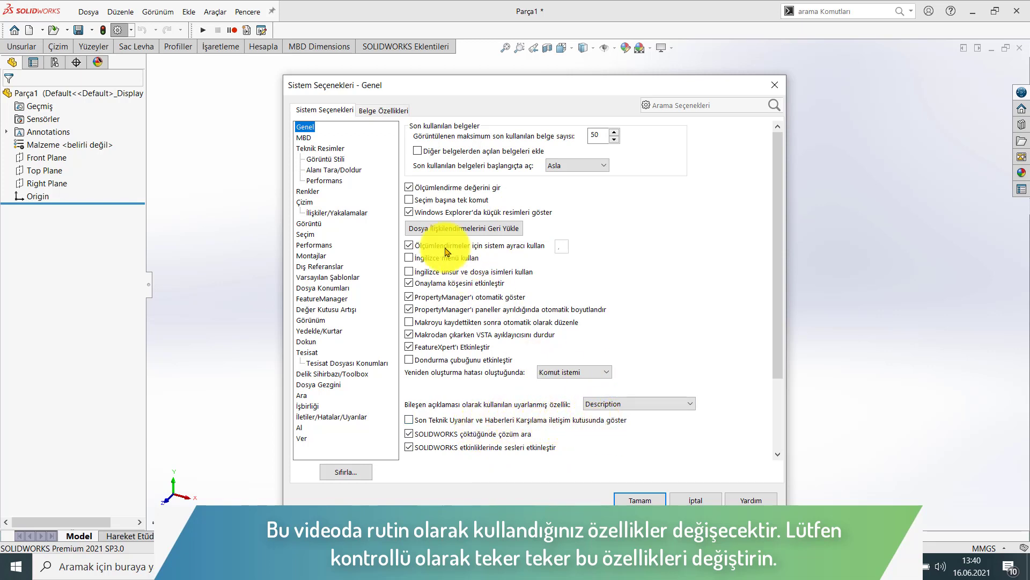
pyautogui.click(427, 216)
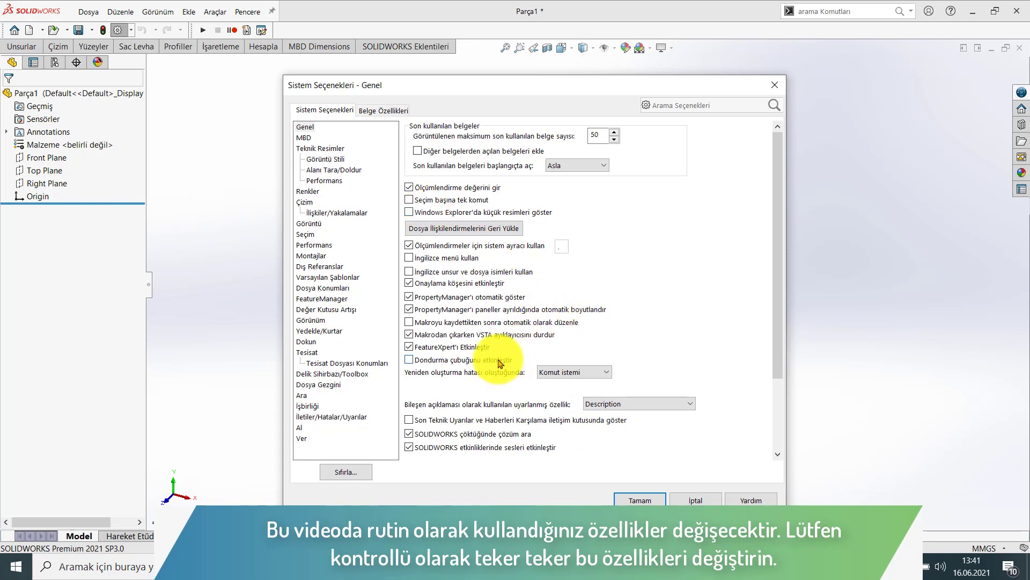
pyautogui.click(499, 362)
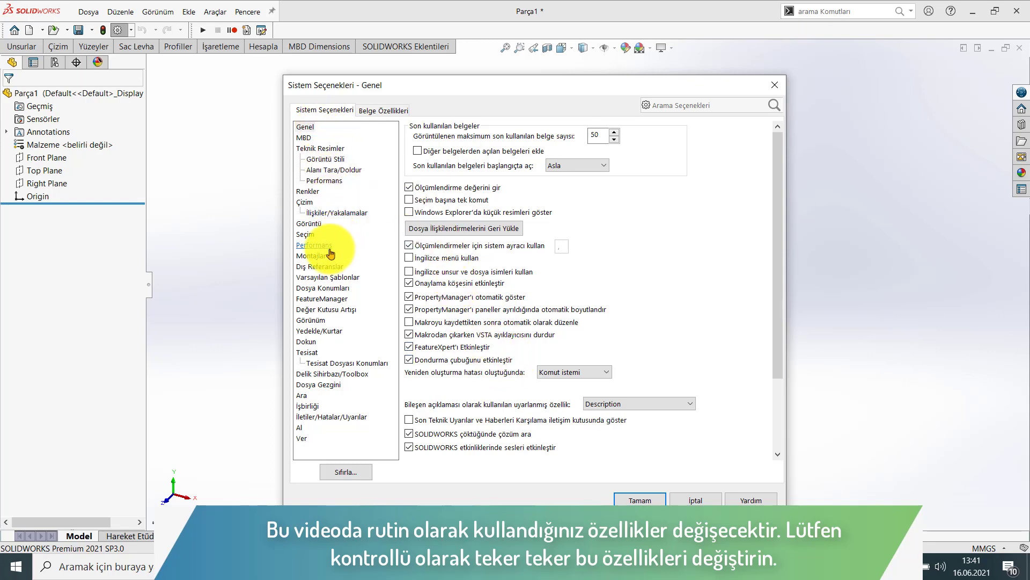
# Step: In Performance options, turn off rebuild verification, self-intersection checks and high-quality transparency, and set least level of detail
pyautogui.click(316, 245)
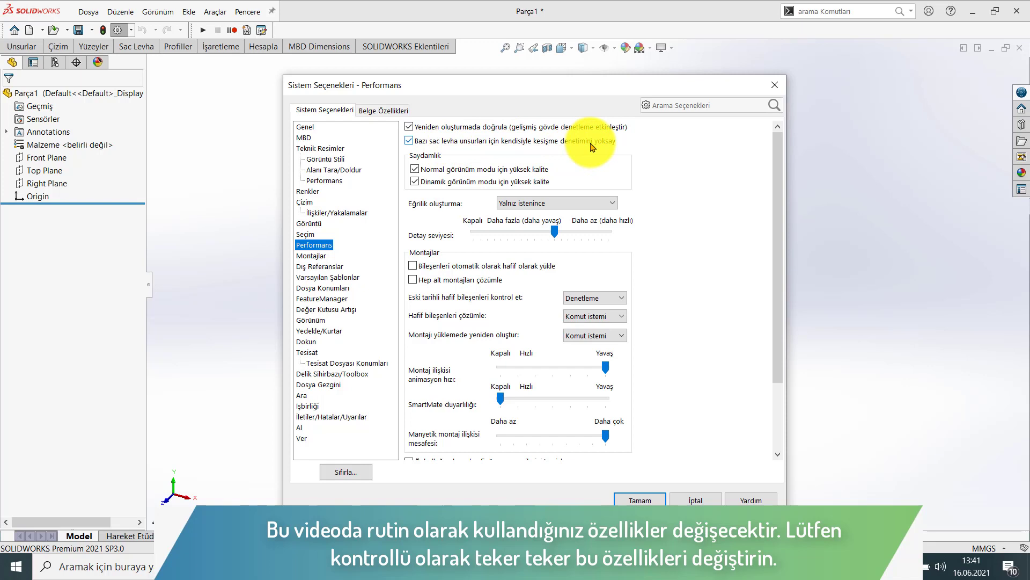
pyautogui.click(410, 140)
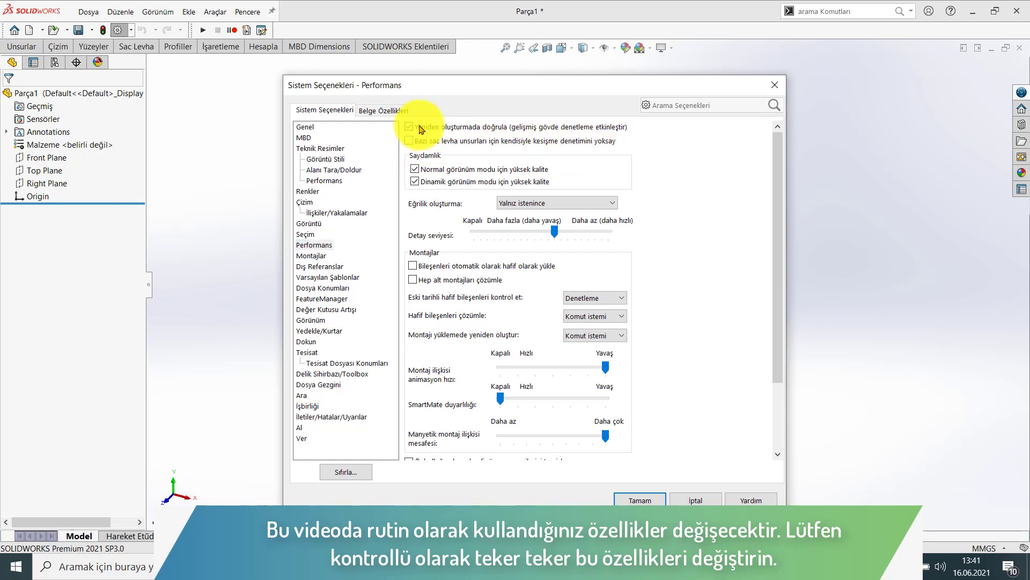
pyautogui.click(410, 127)
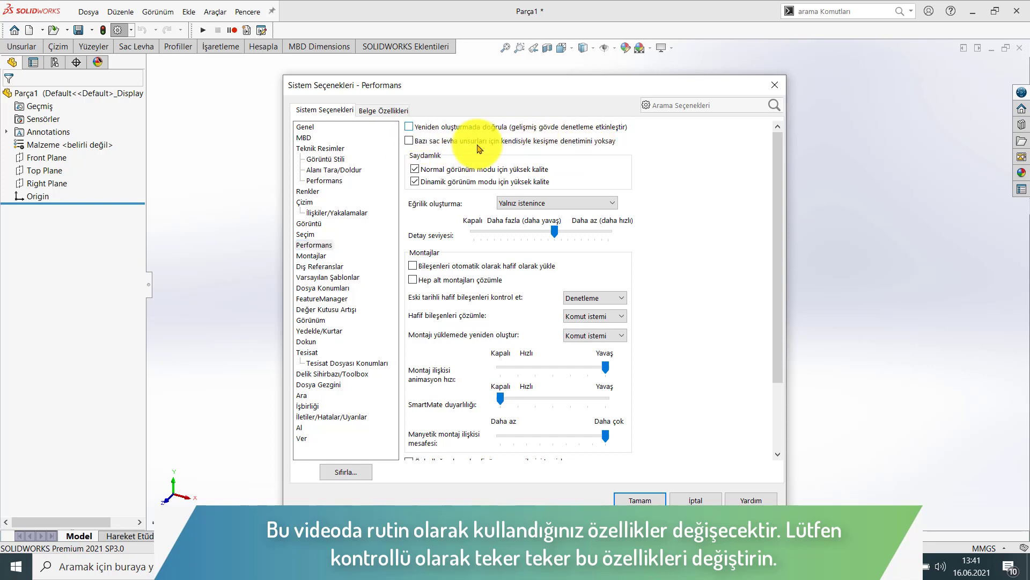
pyautogui.click(415, 169)
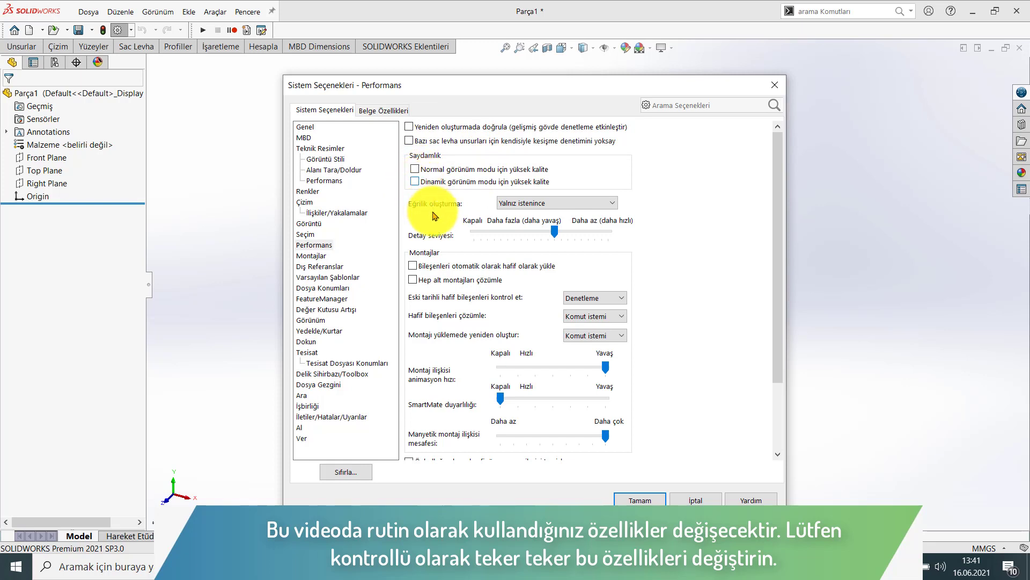
pyautogui.click(555, 231)
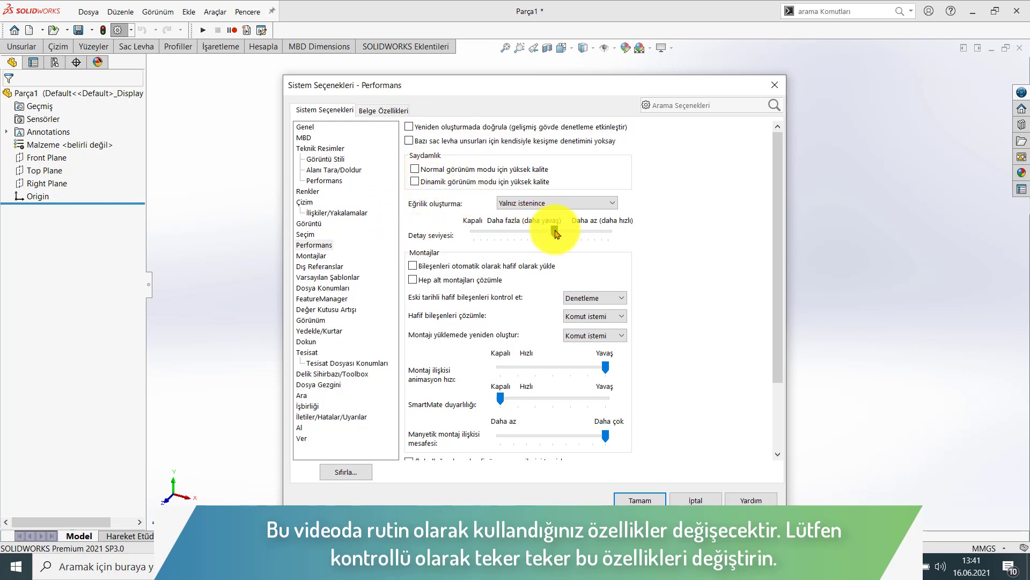
pyautogui.moveTo(555, 232); pyautogui.dragTo(661, 242)
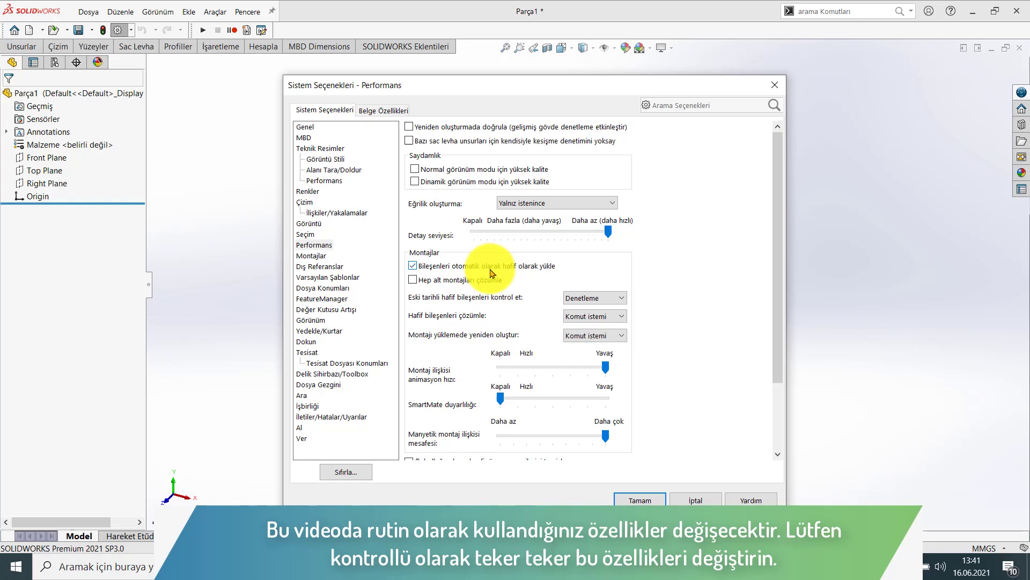
# Step: Set the assembly mate animation speed to Off (Kapalı)
pyautogui.scroll(-1, 483, 279)
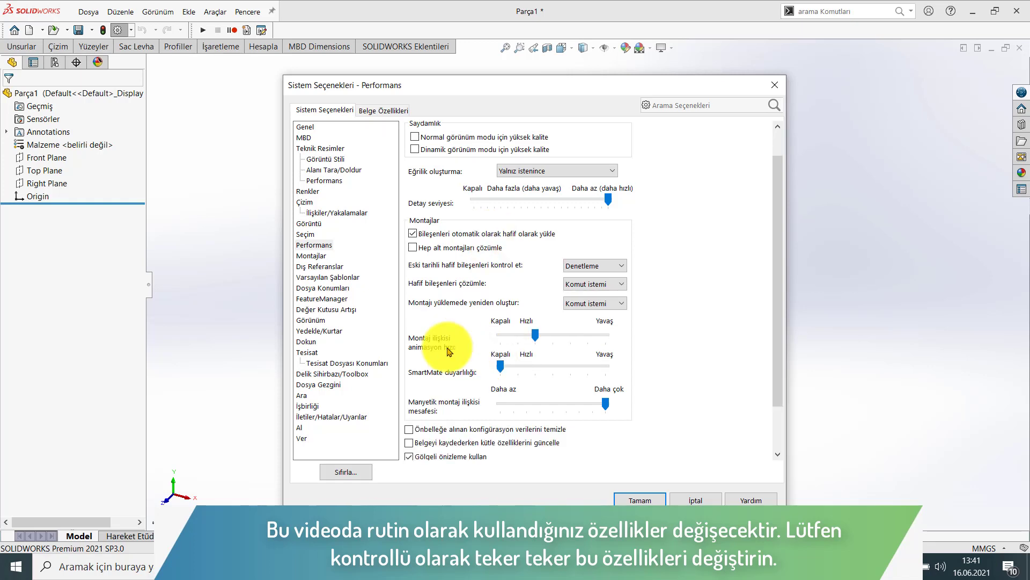
pyautogui.click(505, 338)
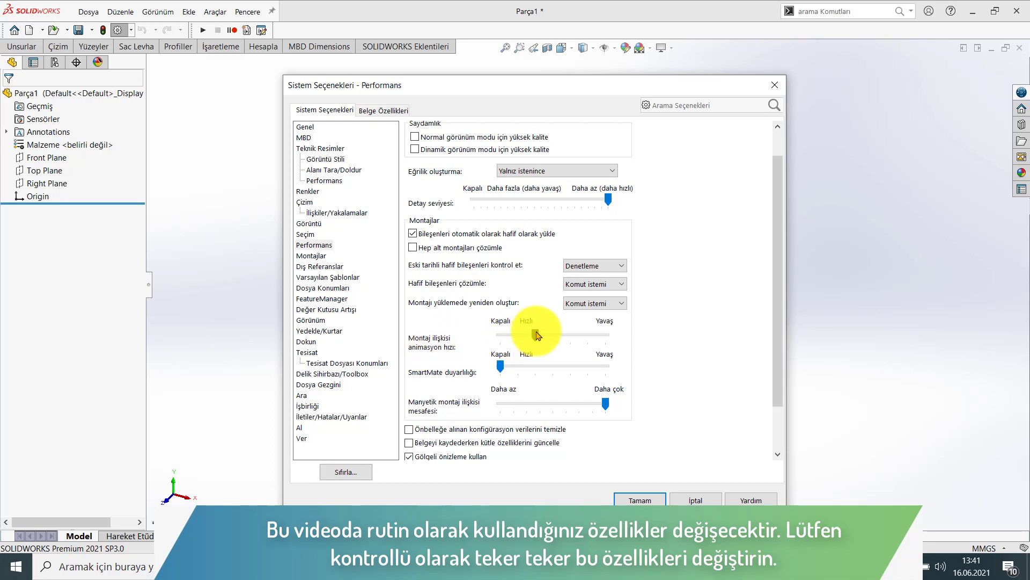
pyautogui.moveTo(535, 334); pyautogui.dragTo(500, 335)
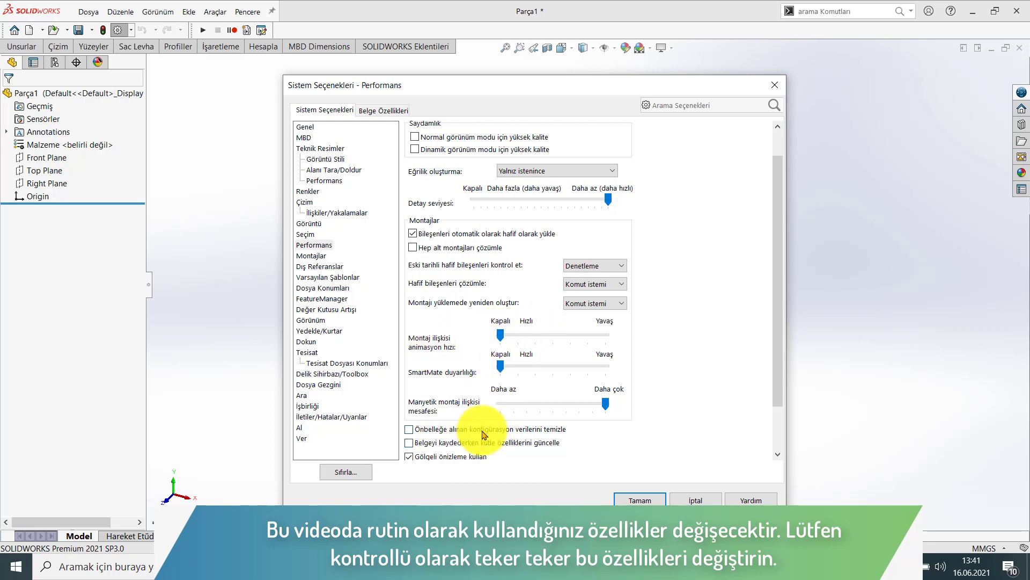
pyautogui.scroll(-1, 467, 429)
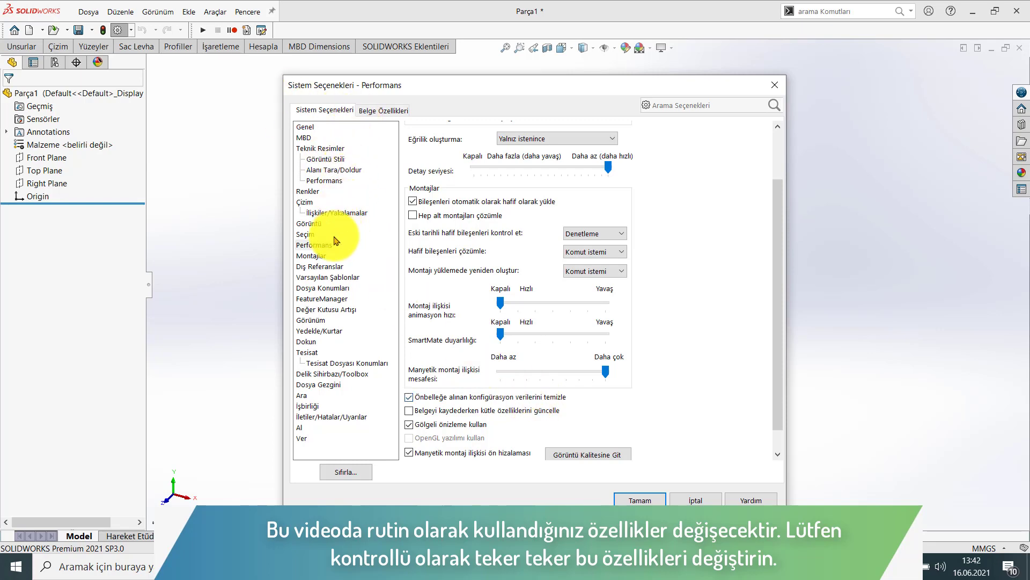
# Step: In Assemblies options, use lightweight mode above 500 components, skip rebuild on window switch, disable verification, and optimize image quality
pyautogui.click(324, 258)
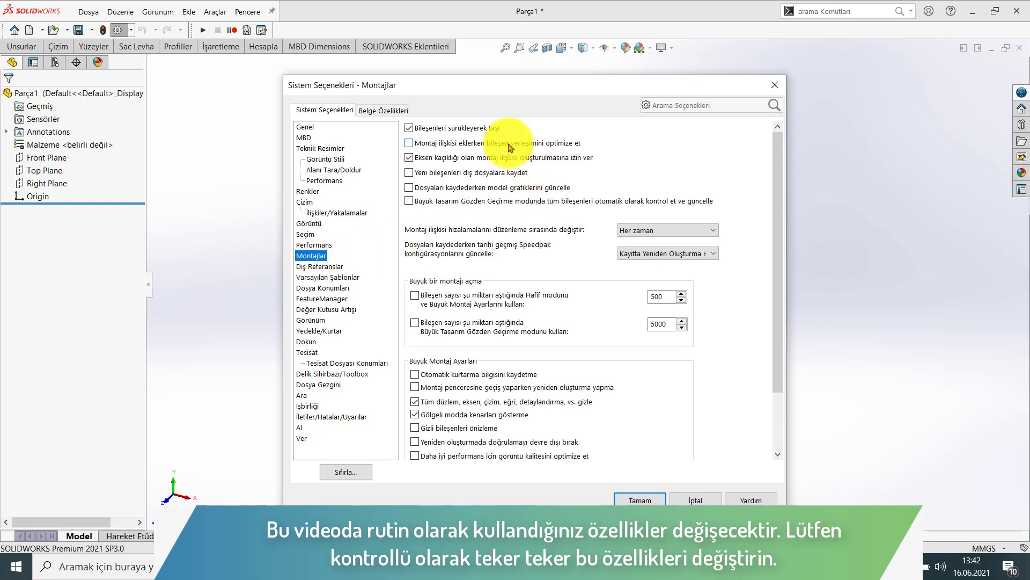
pyautogui.click(508, 145)
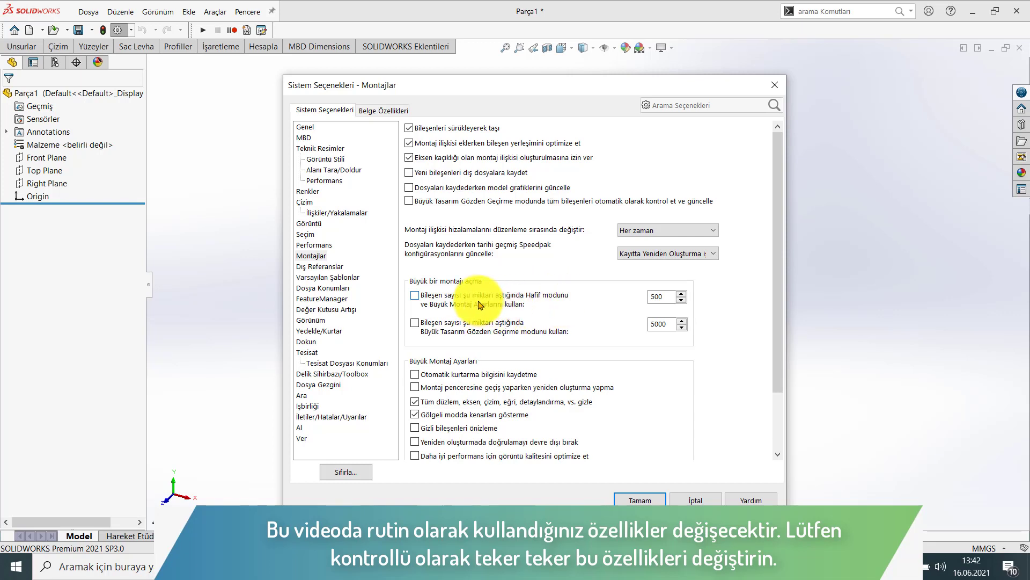
pyautogui.scroll(-1, 472, 319)
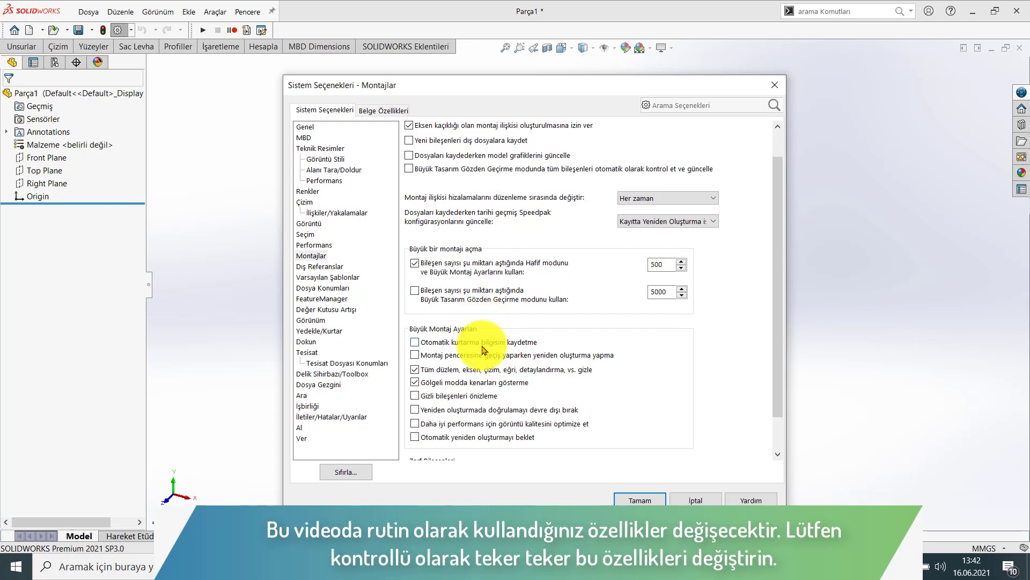
pyautogui.click(433, 356)
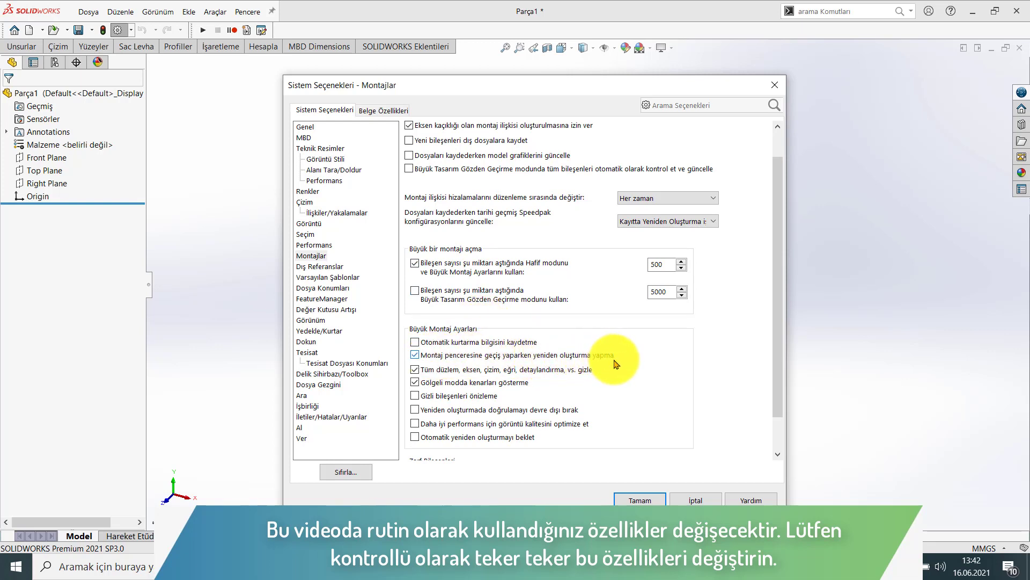
pyautogui.click(512, 413)
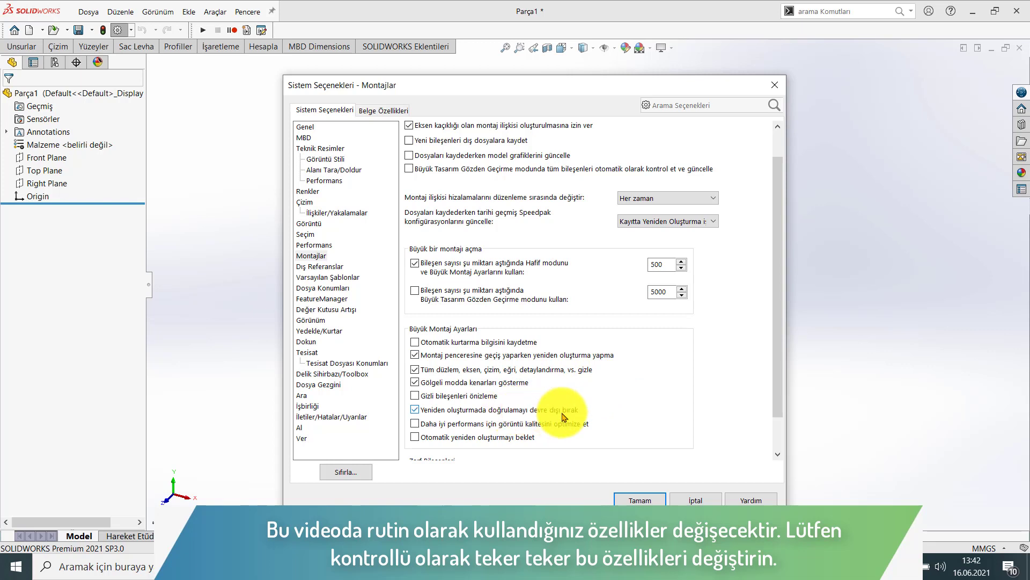
pyautogui.click(447, 428)
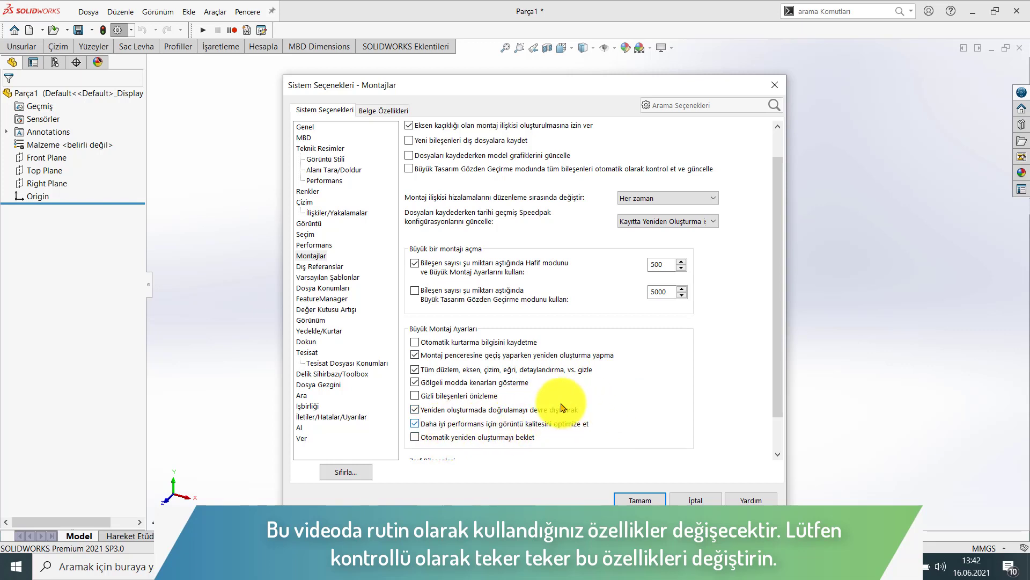
pyautogui.scroll(-1, 563, 408)
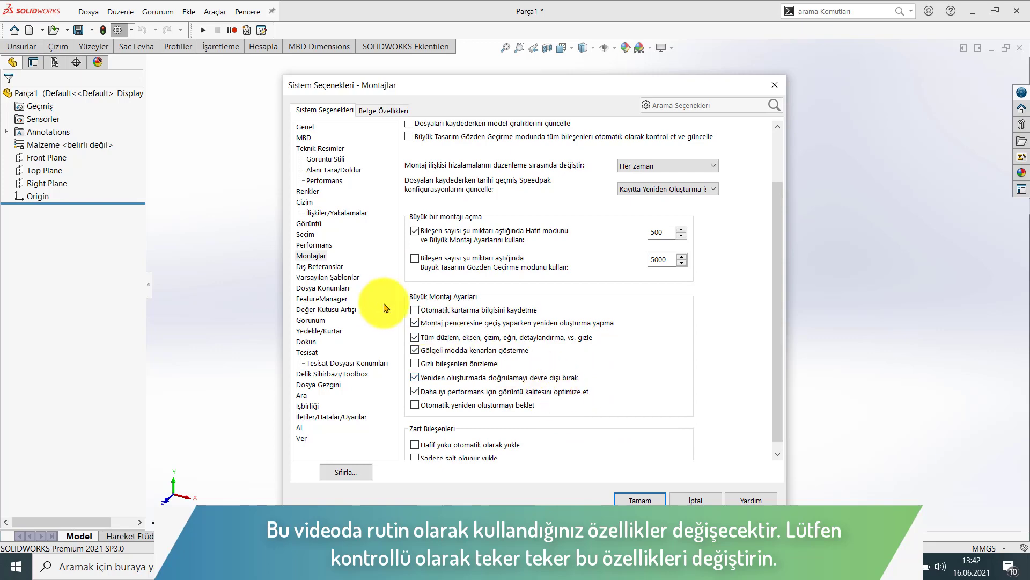
# Step: Turn off the transparent flyout FeatureManager tree and zoom-to-fit on standard view changes
pyautogui.click(341, 301)
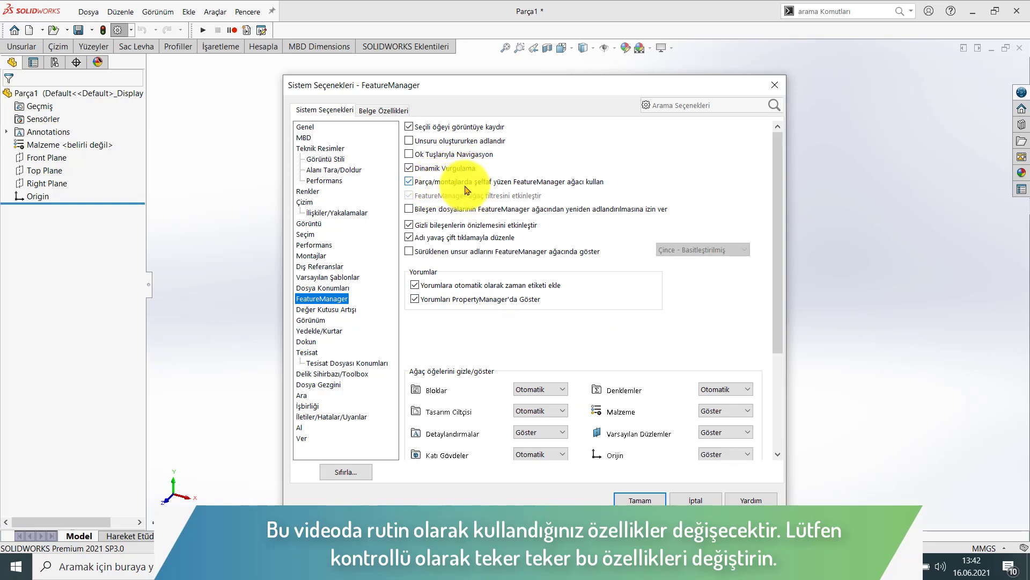
pyautogui.click(520, 186)
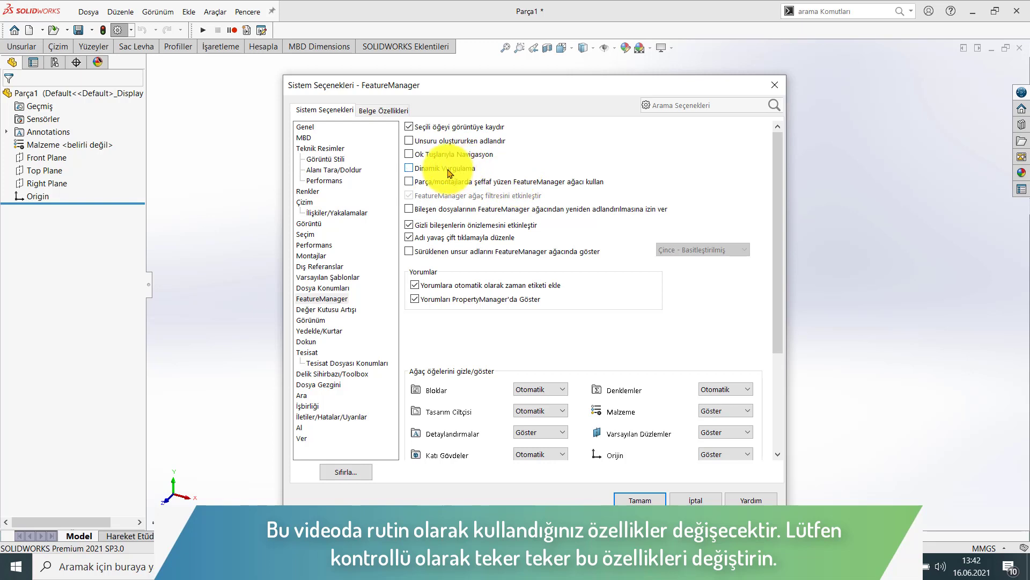
pyautogui.click(324, 323)
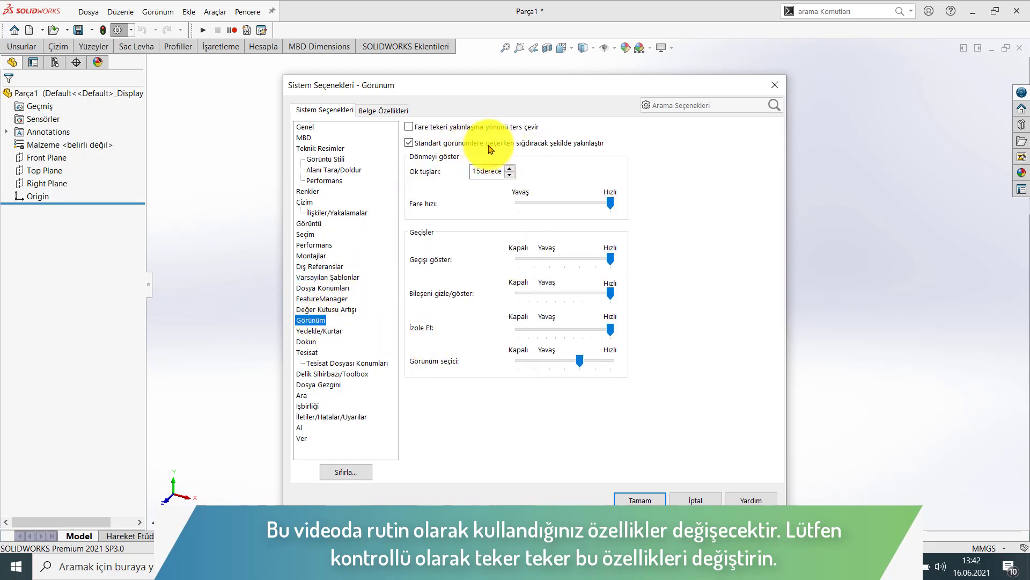
pyautogui.click(526, 145)
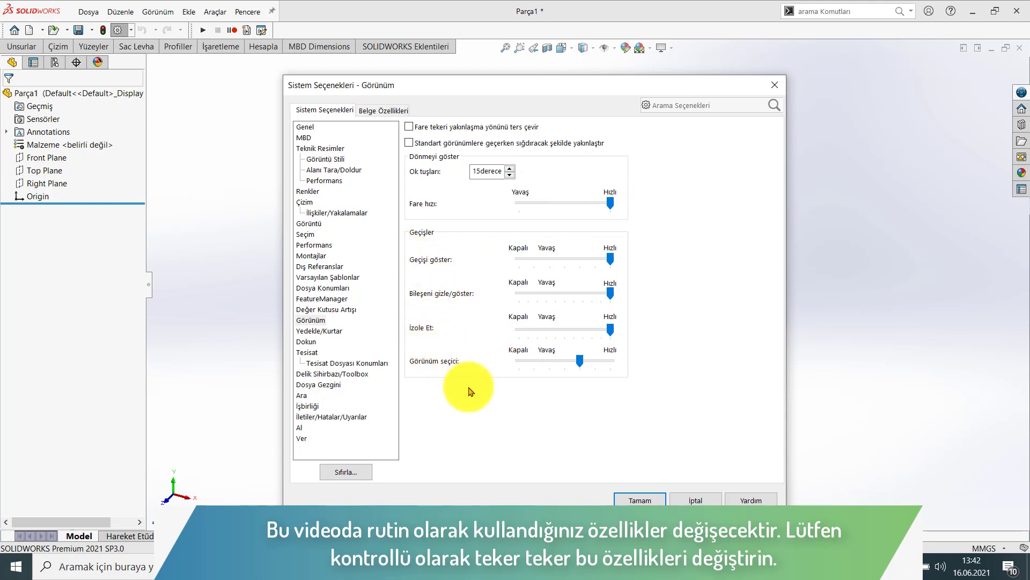
# Step: Set the view selector, isolate, hide/show and view transition animations all to Off
pyautogui.moveTo(580, 360); pyautogui.dragTo(519, 360)
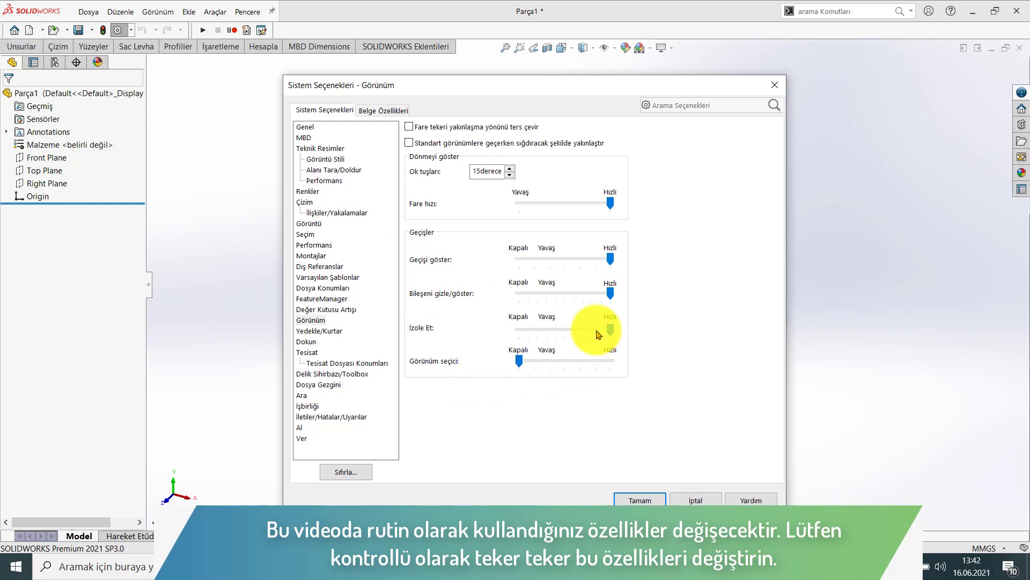
pyautogui.moveTo(609, 329); pyautogui.dragTo(522, 345)
pyautogui.moveTo(610, 293); pyautogui.dragTo(498, 294)
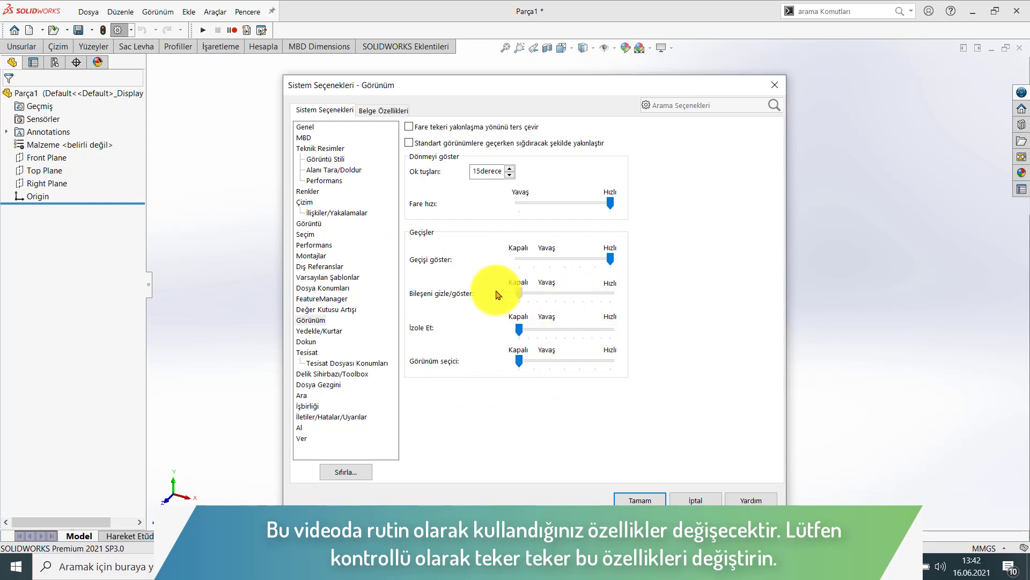
pyautogui.moveTo(610, 259); pyautogui.dragTo(500, 270)
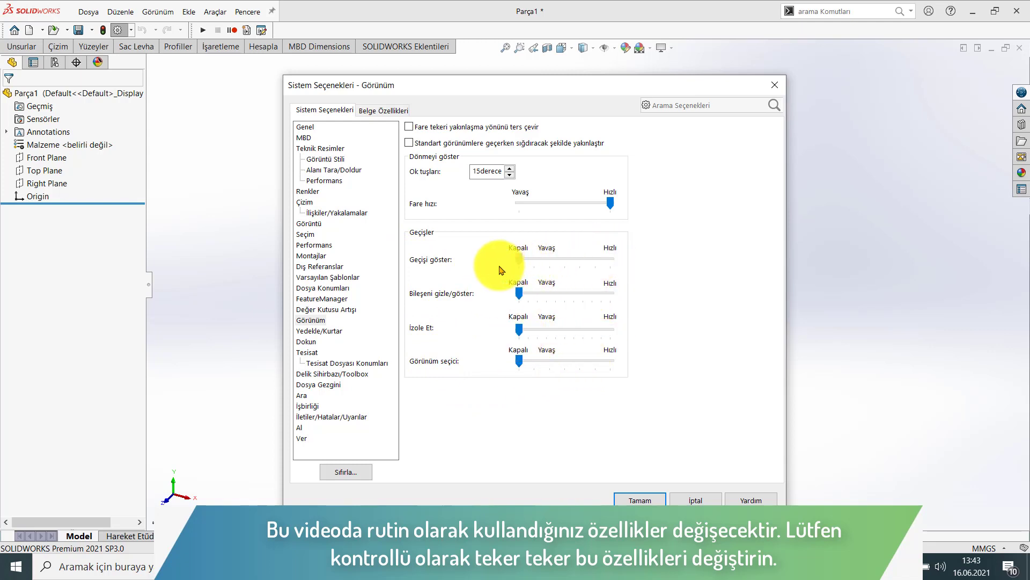
# Step: Set auto-recover to save every 10 minutes, then switch to Document Properties
pyautogui.click(330, 331)
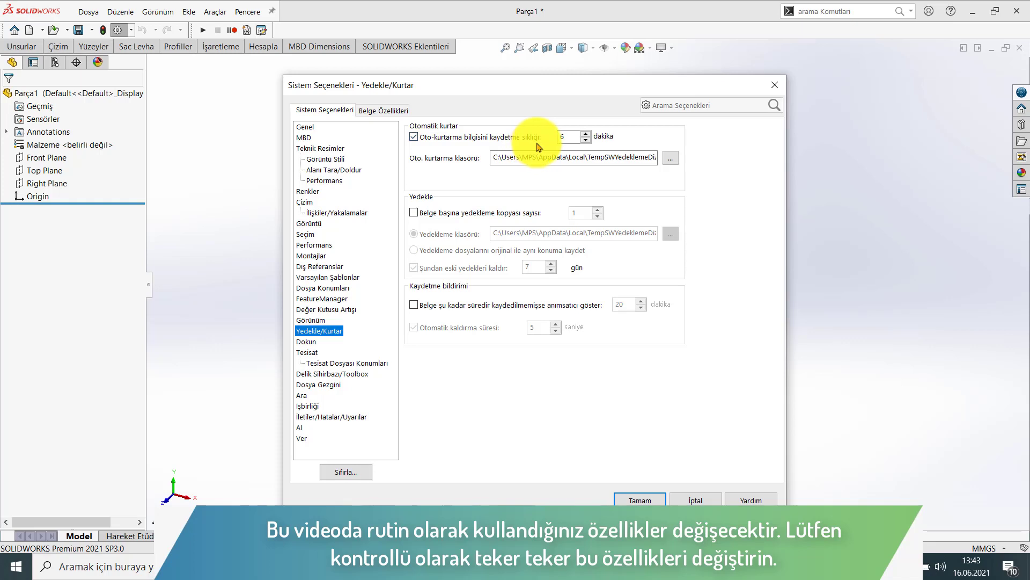
pyautogui.click(586, 134)
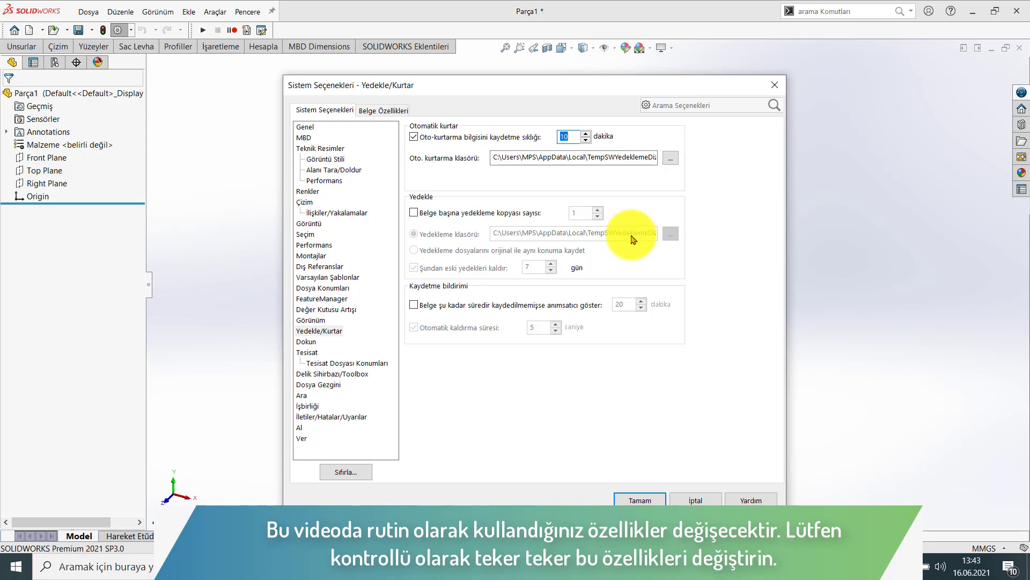
pyautogui.click(398, 113)
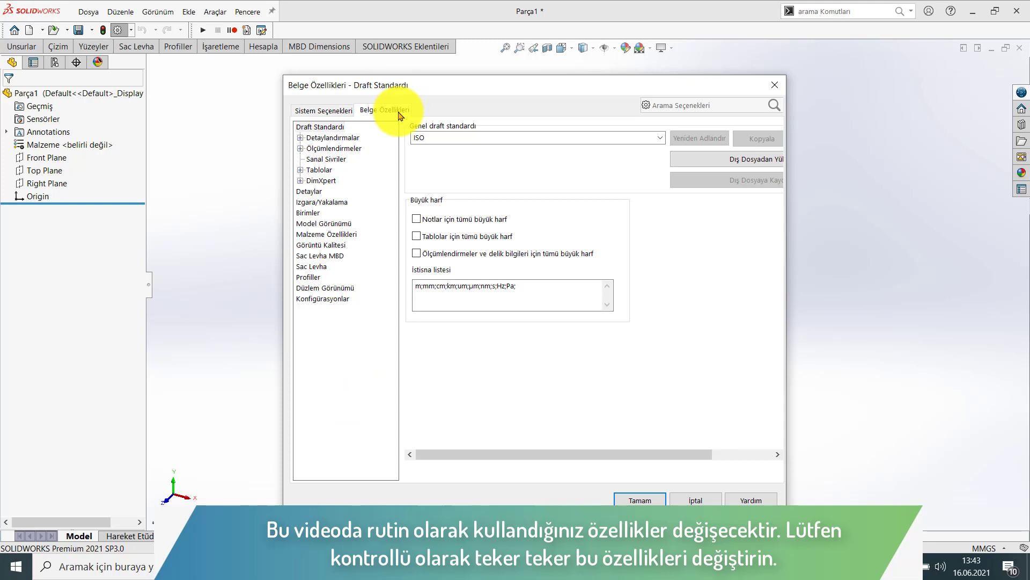
# Step: Set shaded image quality just left of the red zone, giving 0.19230769mm deviation
pyautogui.click(325, 245)
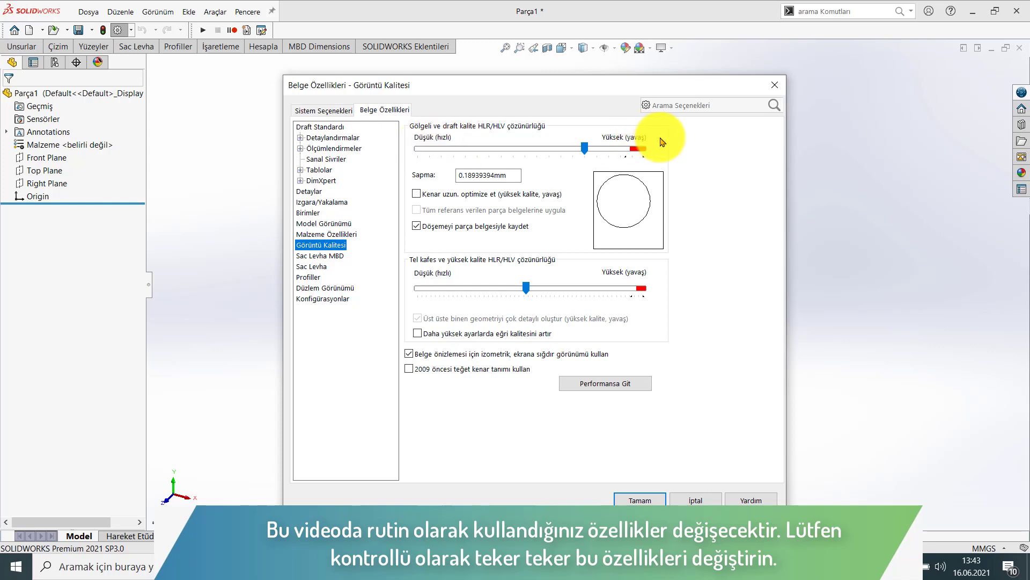
pyautogui.moveTo(585, 149)
pyautogui.mouseDown()
pyautogui.moveTo(437, 149)
pyautogui.moveTo(642, 149)
pyautogui.mouseUp()
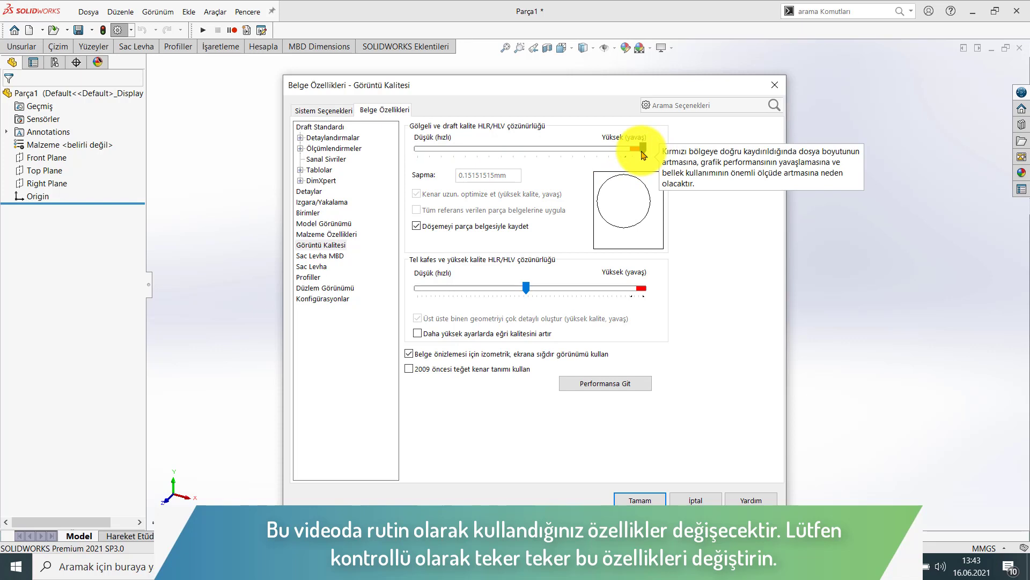
pyautogui.moveTo(643, 150); pyautogui.dragTo(584, 151)
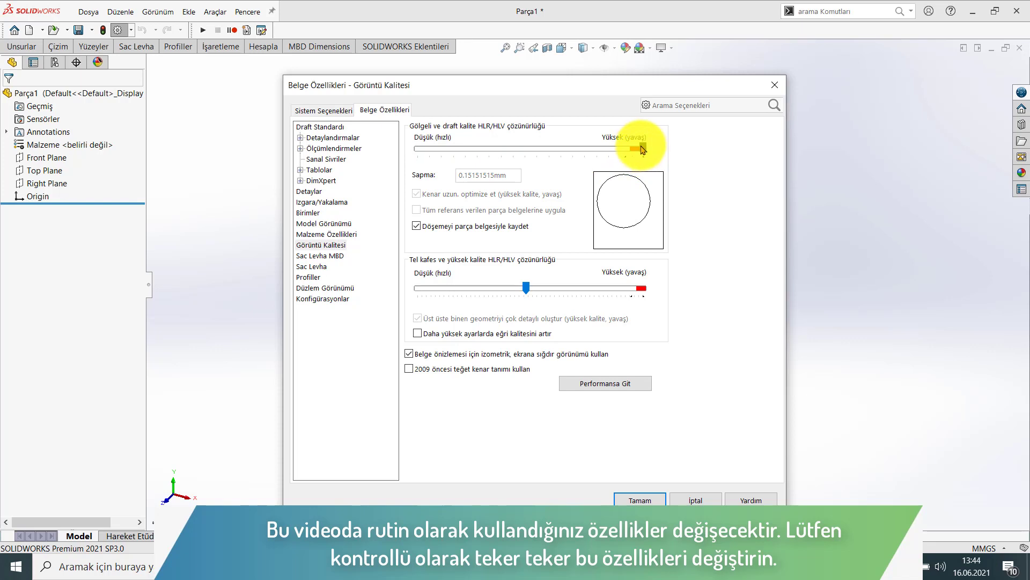